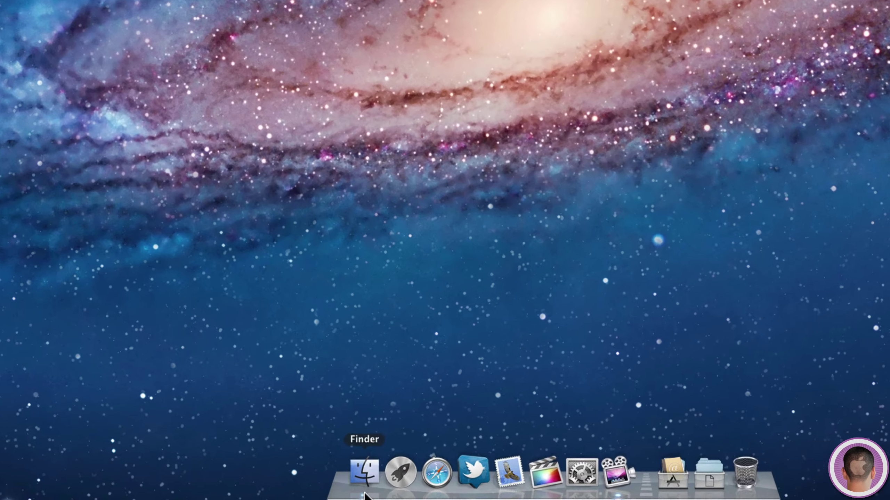
# - Open a Finder window showing Macintosh HD from the Dock
pyautogui.click(342, 485)
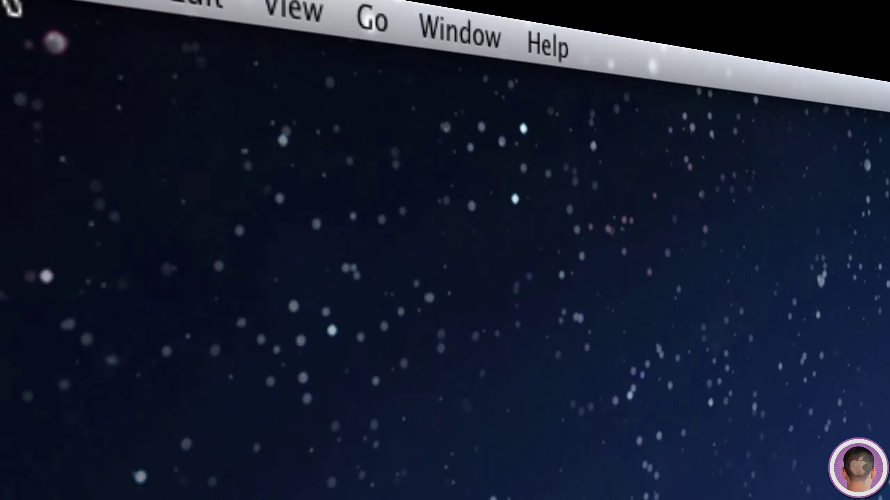
# - In Finder's General preferences, set 'New Finder windows show' to Macintosh HD
pyautogui.click(273, 66)
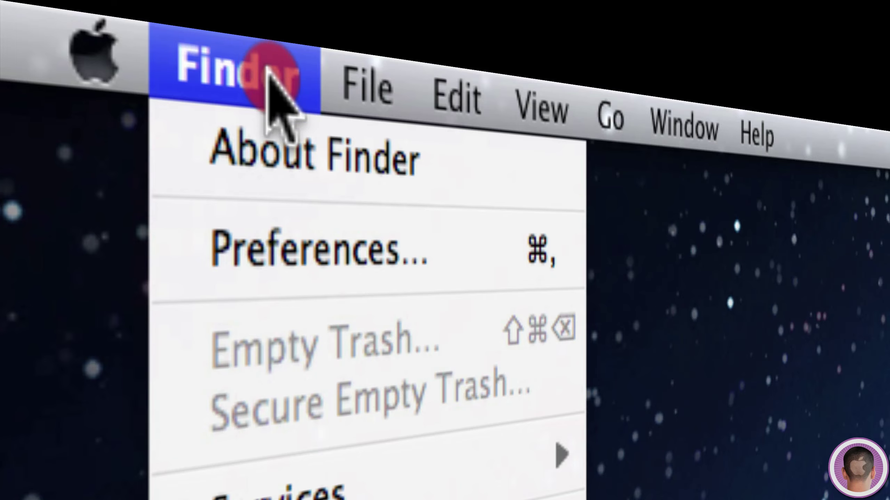
pyautogui.click(261, 249)
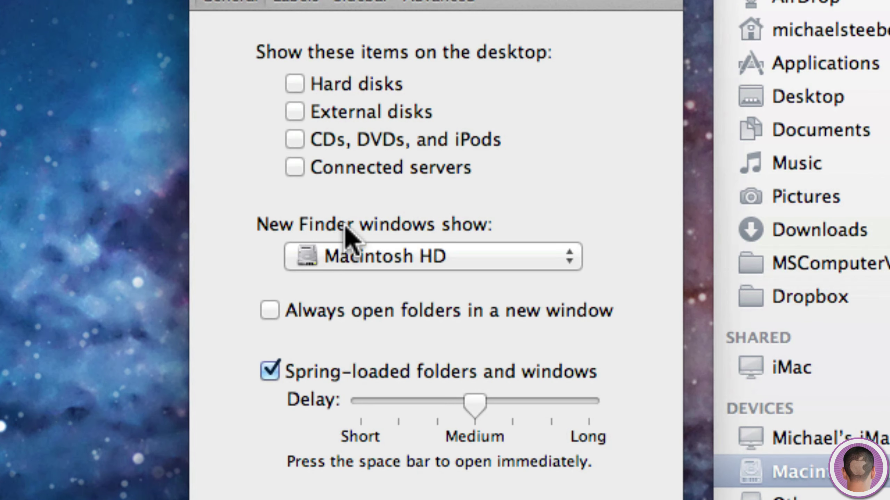
pyautogui.click(362, 254)
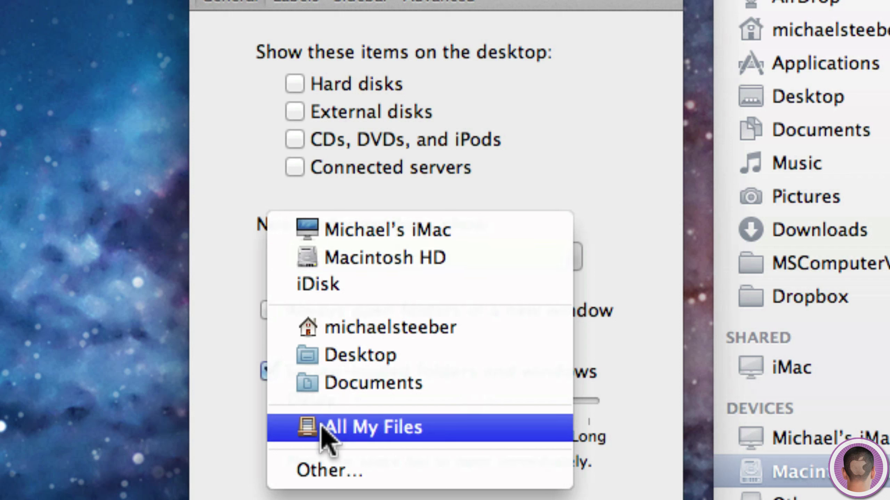
pyautogui.click(320, 427)
pyautogui.click(415, 252)
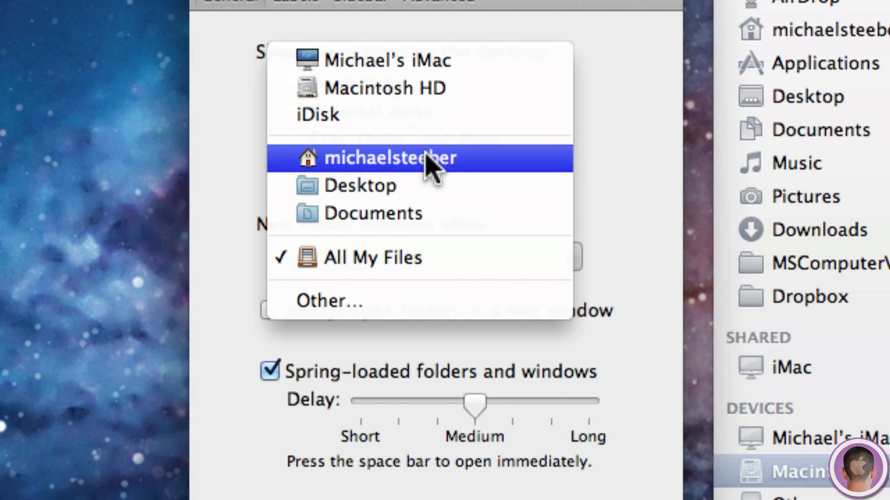
pyautogui.click(384, 301)
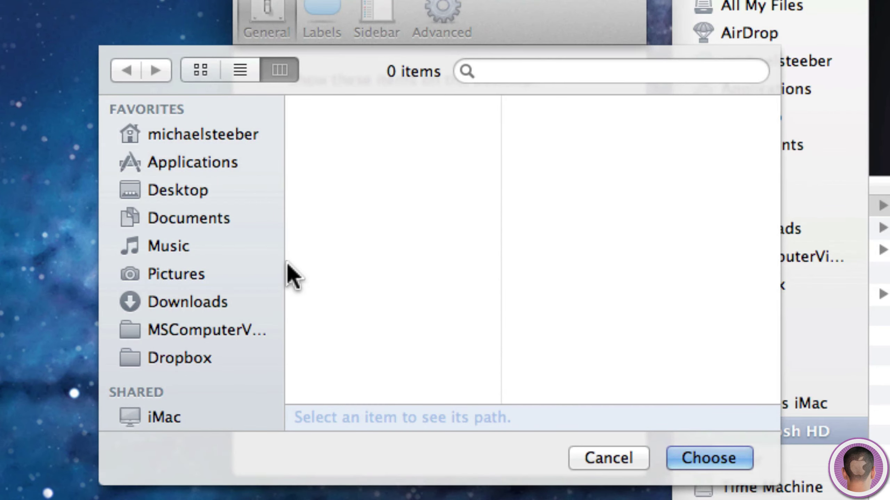
pyautogui.click(624, 462)
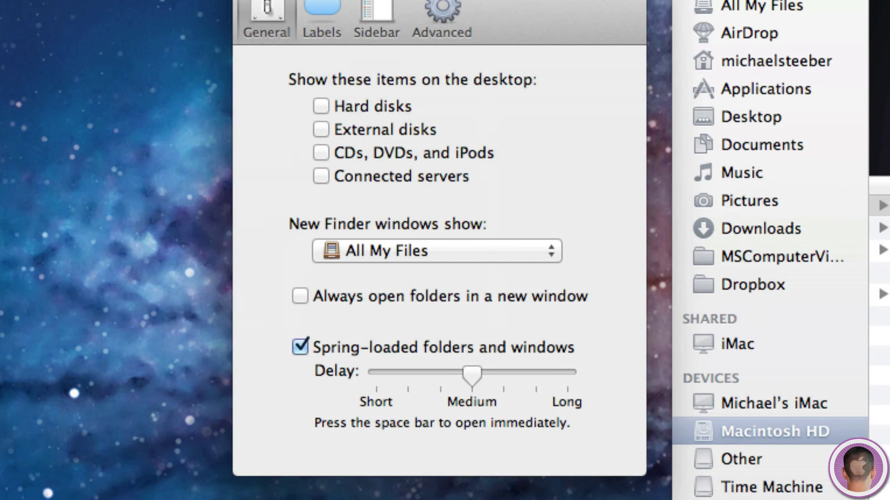
pyautogui.moveTo(442, 255); pyautogui.dragTo(453, 116)
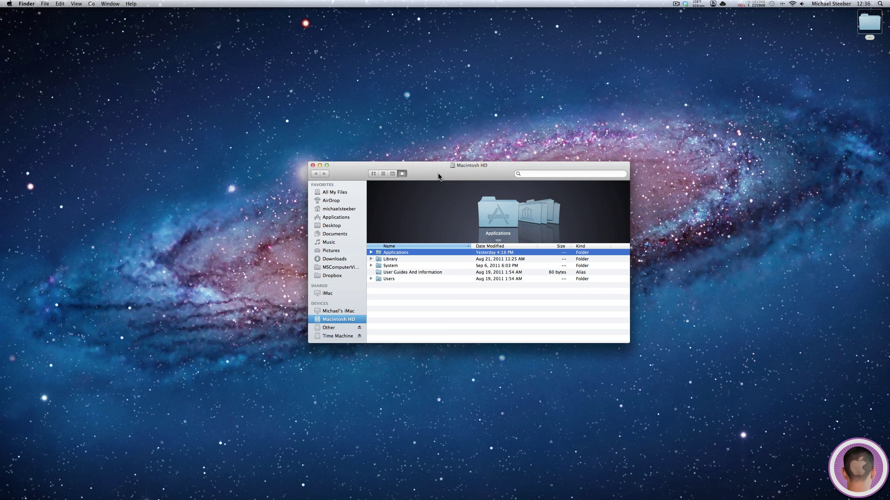
# - Nudge the Macintosh HD window and turn on the status bar from the View menu
pyautogui.moveTo(438, 176); pyautogui.dragTo(437, 175)
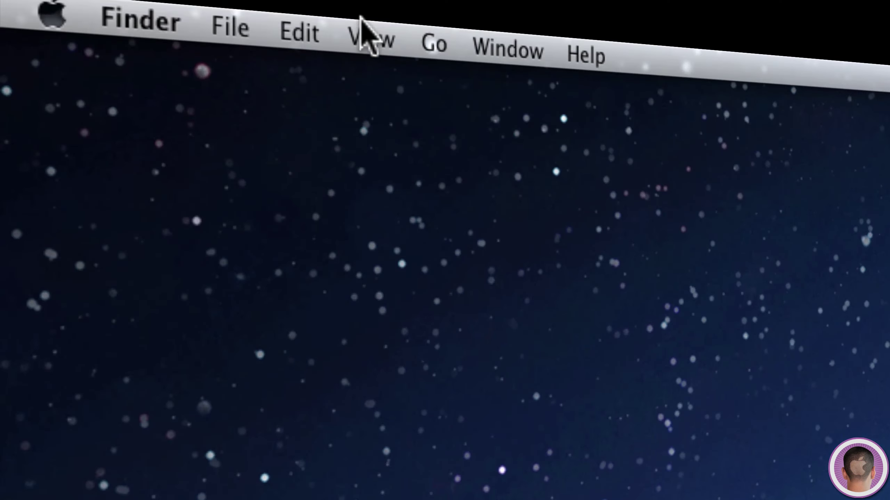
pyautogui.click(363, 33)
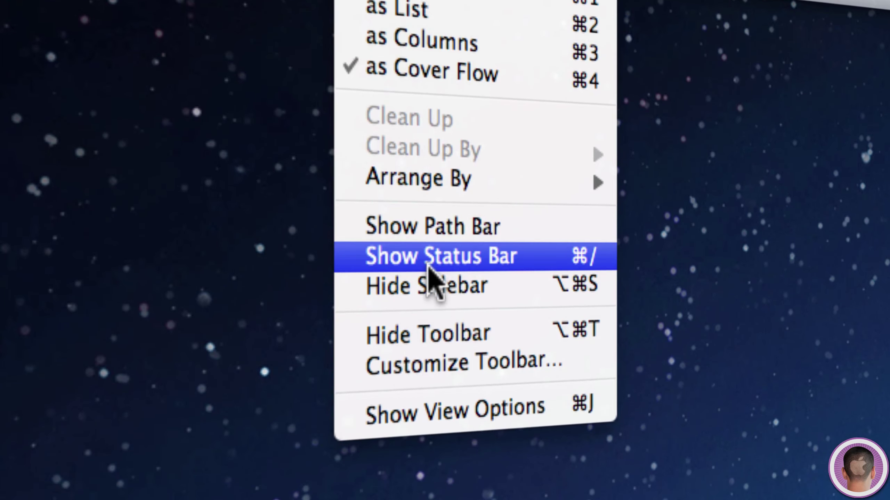
pyautogui.click(430, 267)
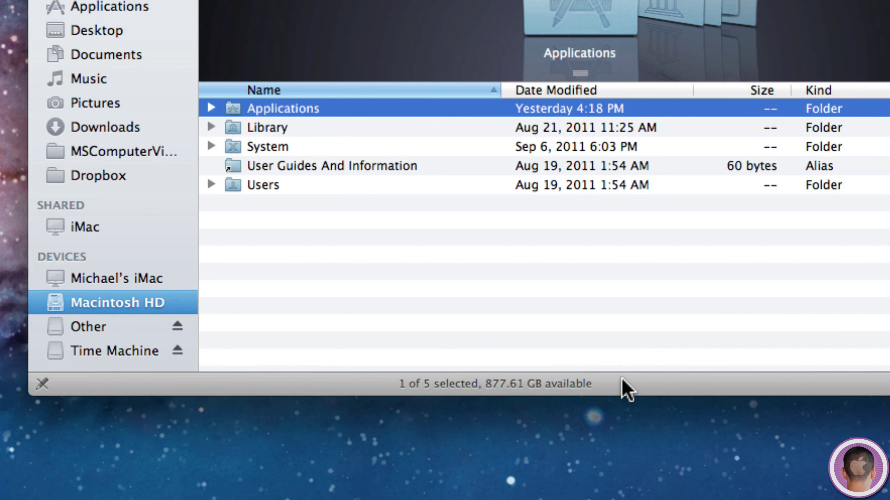
# - Show the path bar, then hide the sidebar and restore it with Option-Command-S
pyautogui.click(223, 10)
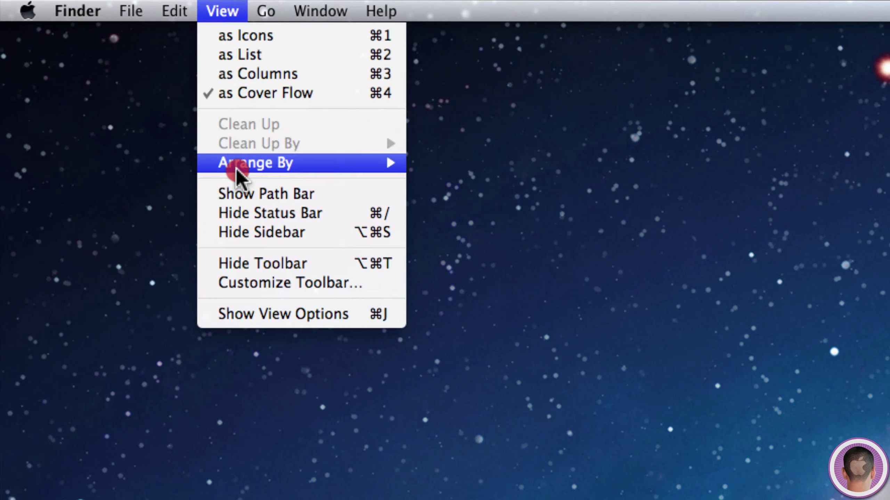
pyautogui.click(232, 194)
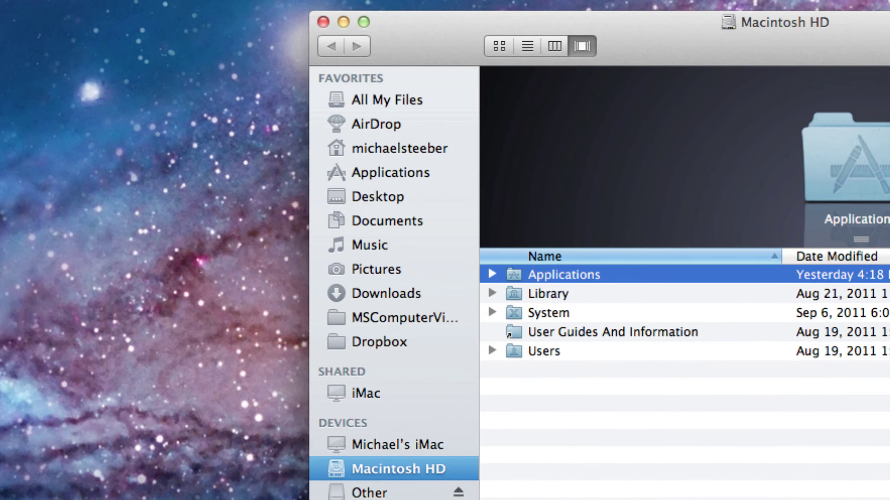
pyautogui.click(195, 10)
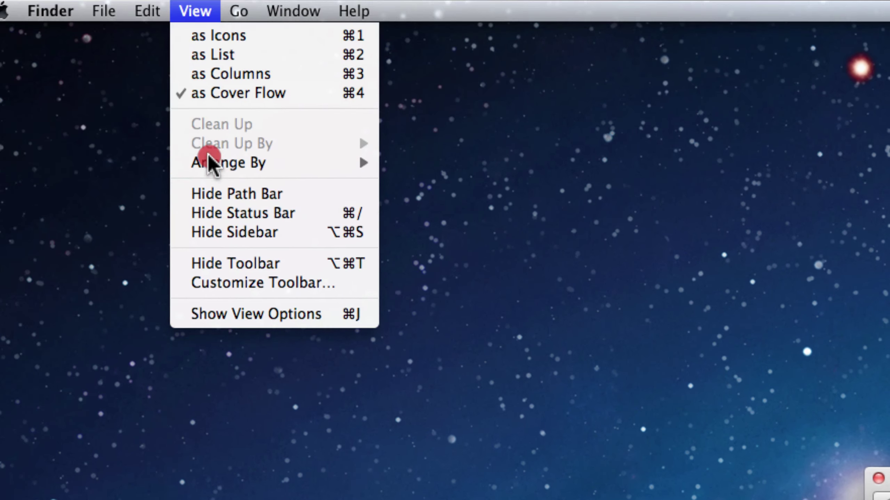
pyautogui.click(213, 232)
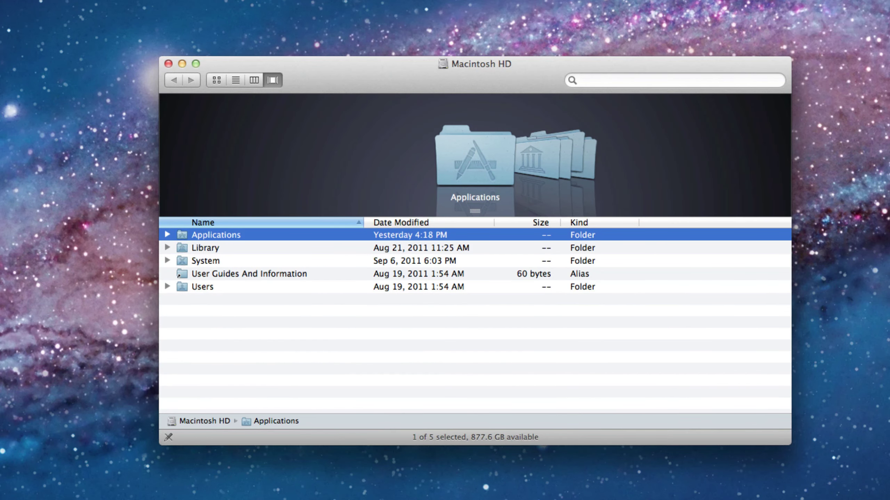
pyautogui.press('super+alt+s')
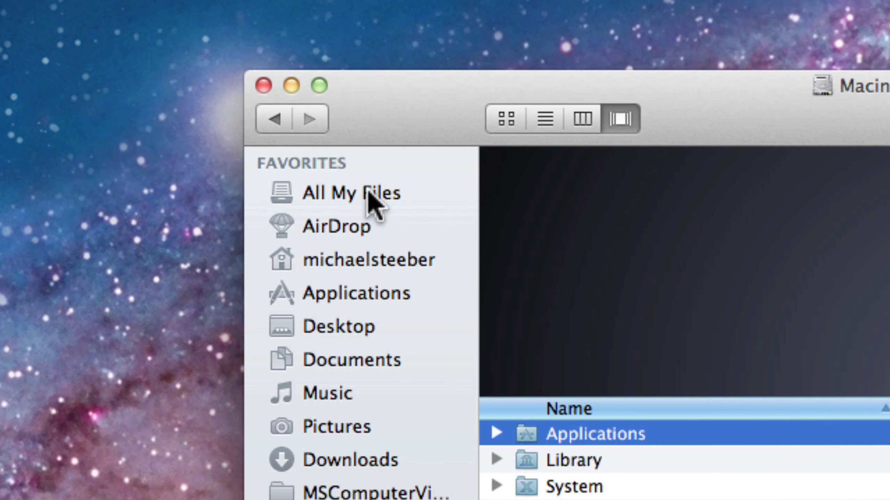
# - Remove All My Files from the sidebar Favorites using its right-click Remove from Sidebar
pyautogui.moveTo(368, 199); pyautogui.dragTo(145, 212)
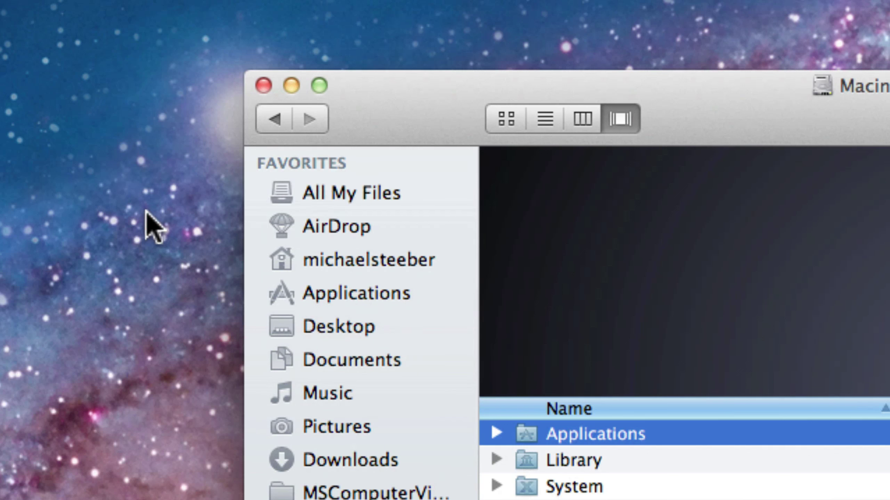
pyautogui.moveTo(281, 193); pyautogui.dragTo(72, 208)
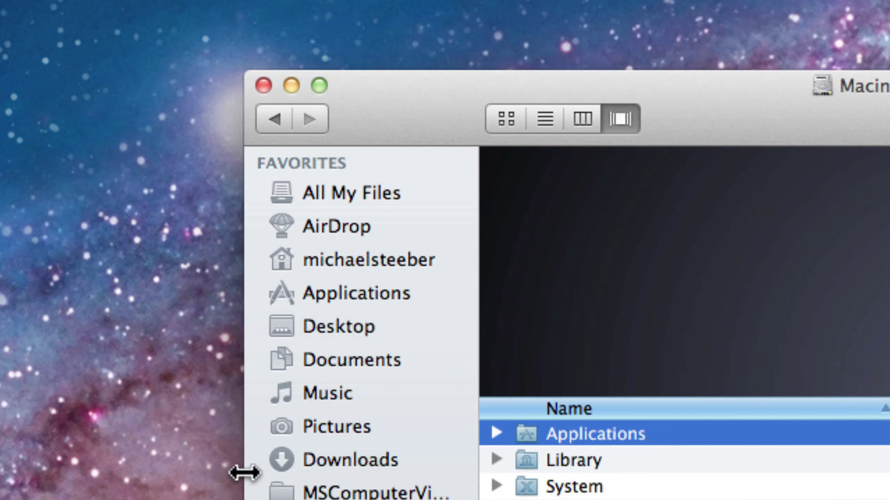
pyautogui.rightClick(331, 198)
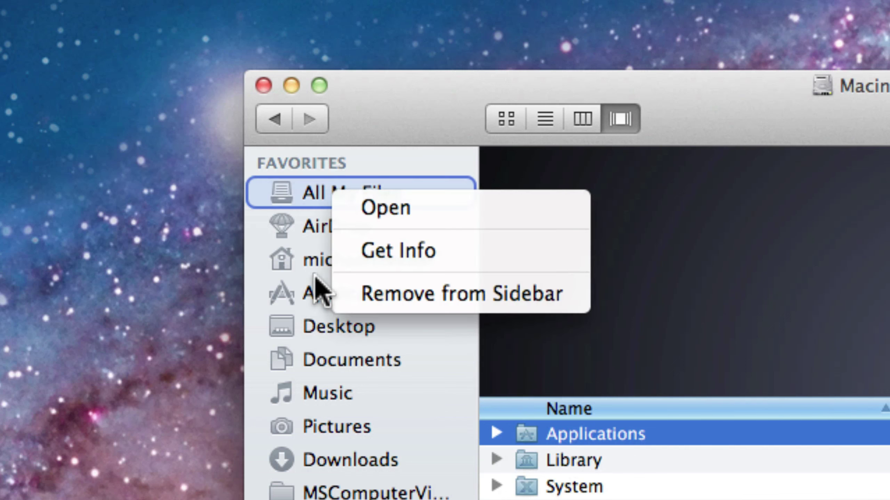
pyautogui.click(345, 294)
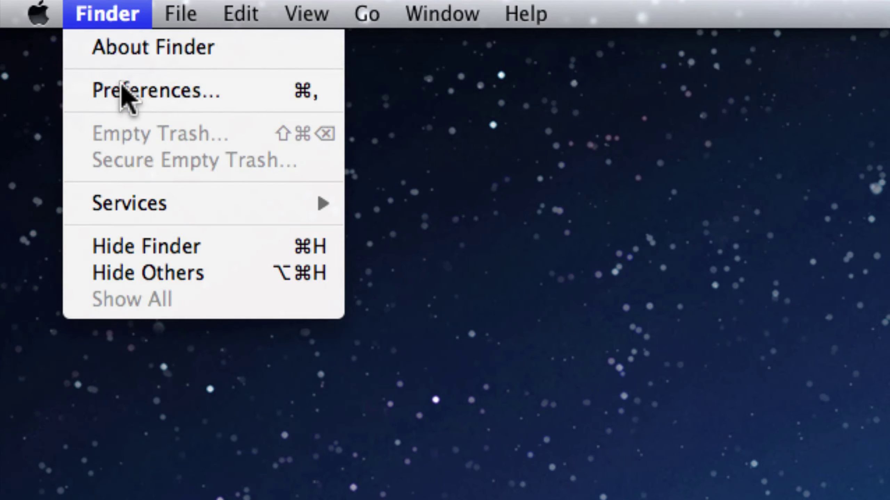
# - In Finder's Sidebar preferences, keep All My Files unchecked and uncheck AirDrop
pyautogui.click(124, 90)
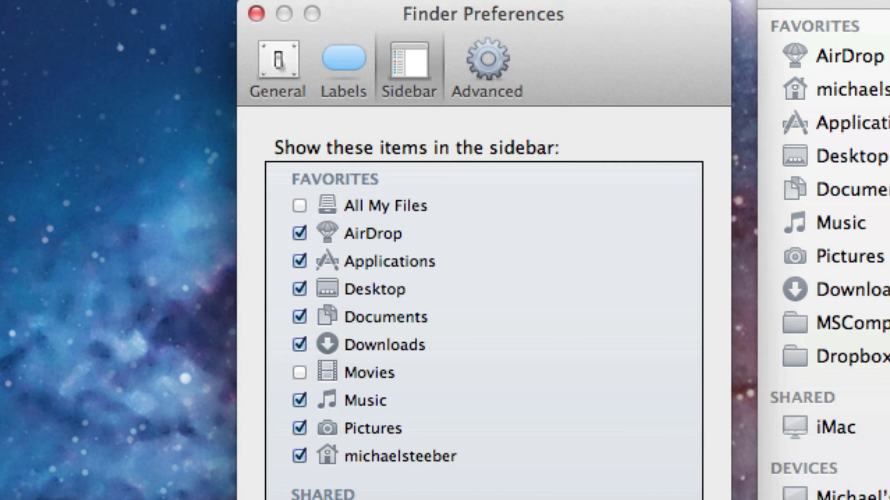
pyautogui.click(302, 207)
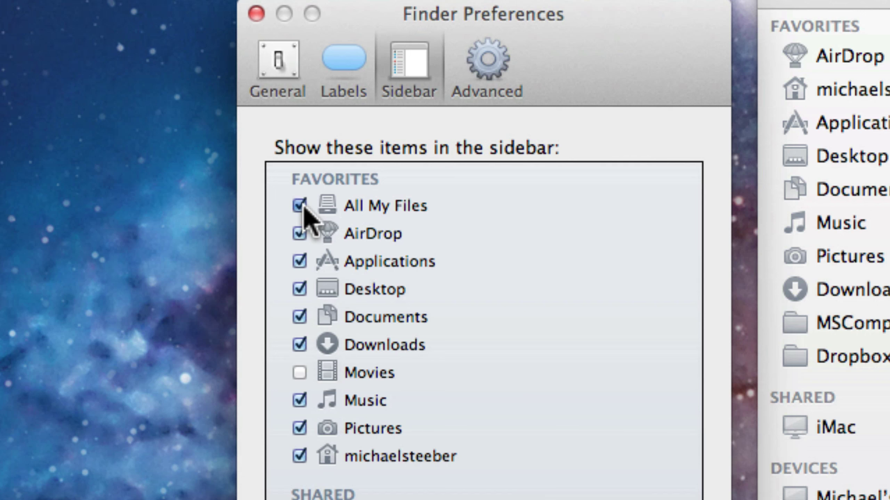
pyautogui.click(301, 207)
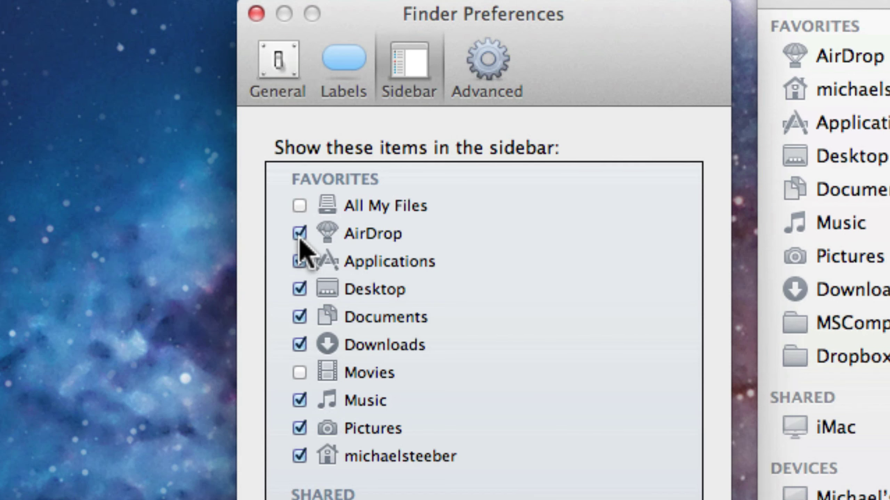
pyautogui.click(299, 235)
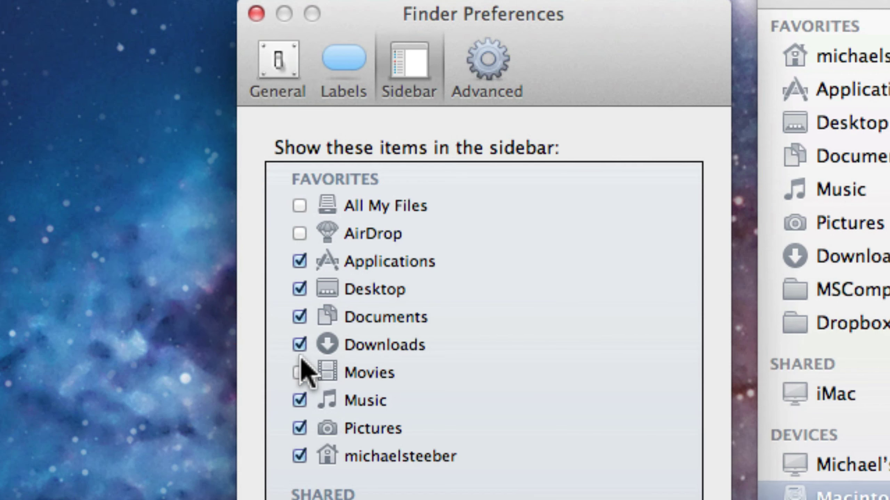
# - Re-check AirDrop in the Sidebar preferences so it returns to the top of Favorites
pyautogui.click(300, 234)
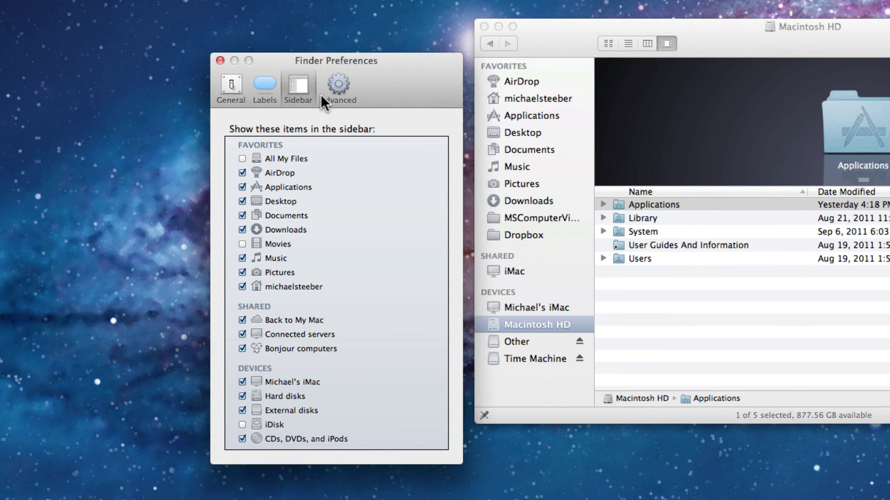
# - Look through the Advanced, Sidebar and General preference tabs, then close Finder Preferences
pyautogui.click(321, 95)
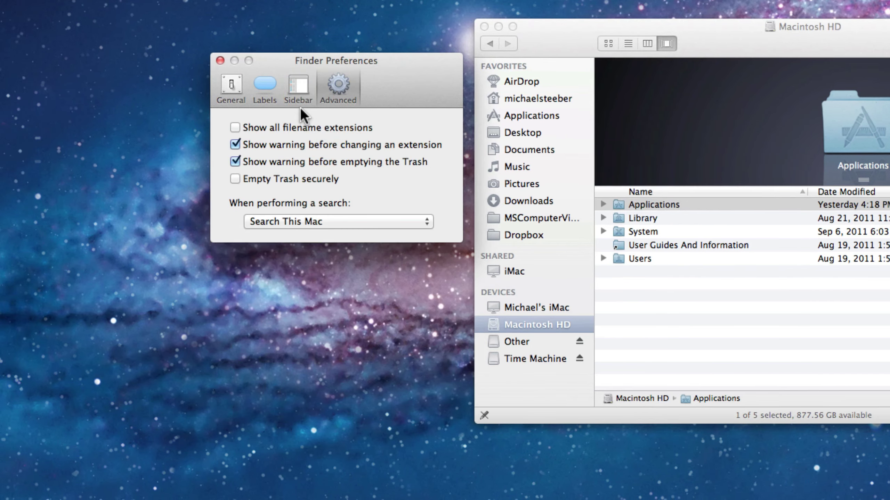
pyautogui.click(298, 90)
pyautogui.click(240, 89)
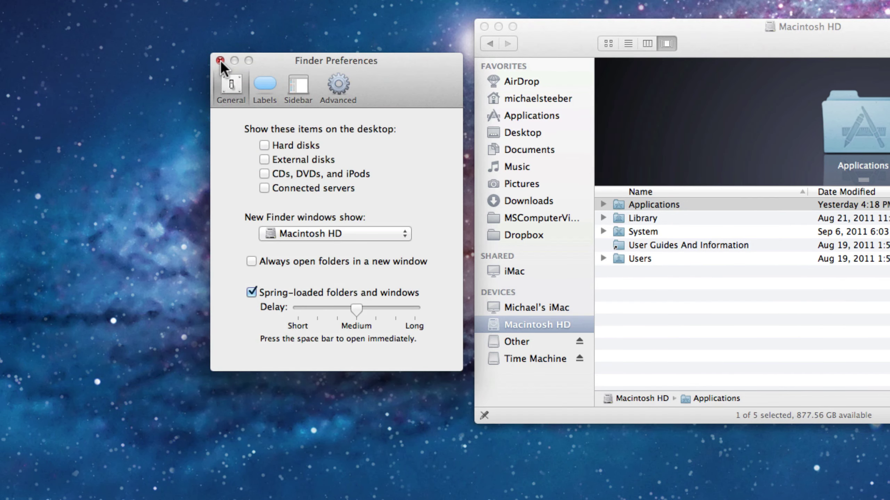
pyautogui.click(220, 60)
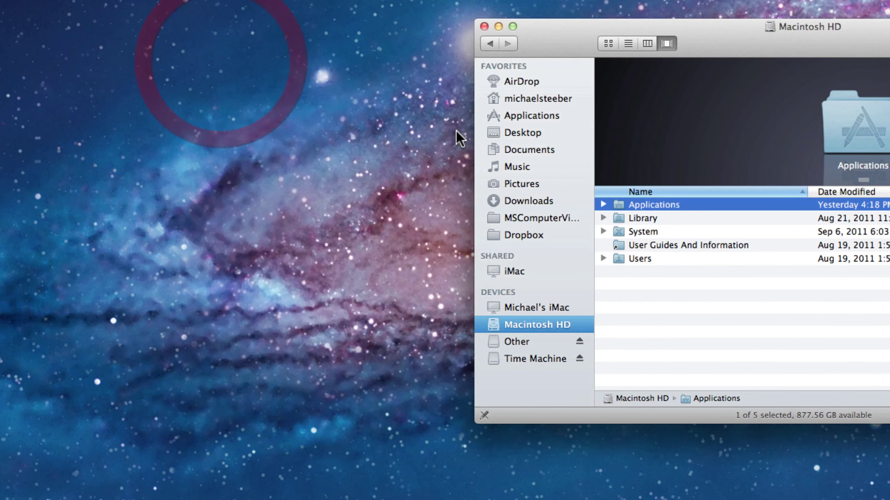
# - In Macintosh HD's view options, try text size 13, revert it to 12, and close the panel
pyautogui.rightClick(661, 291)
pyautogui.click(304, 387)
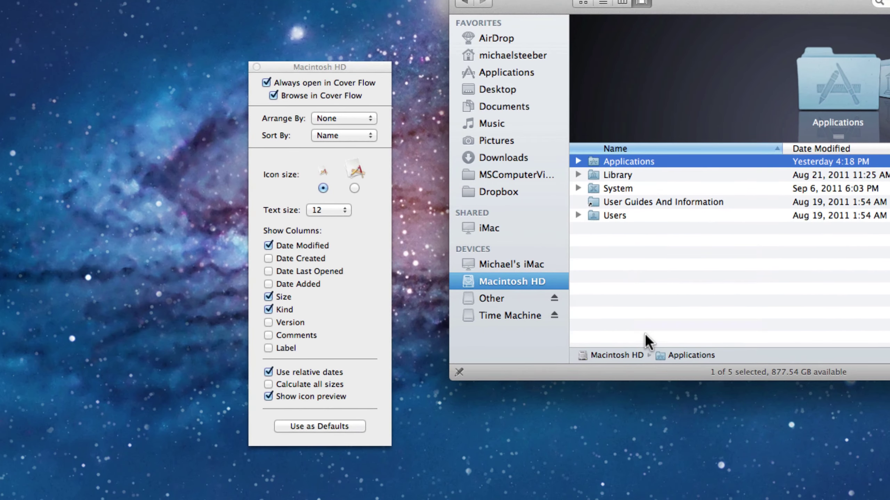
pyautogui.click(337, 212)
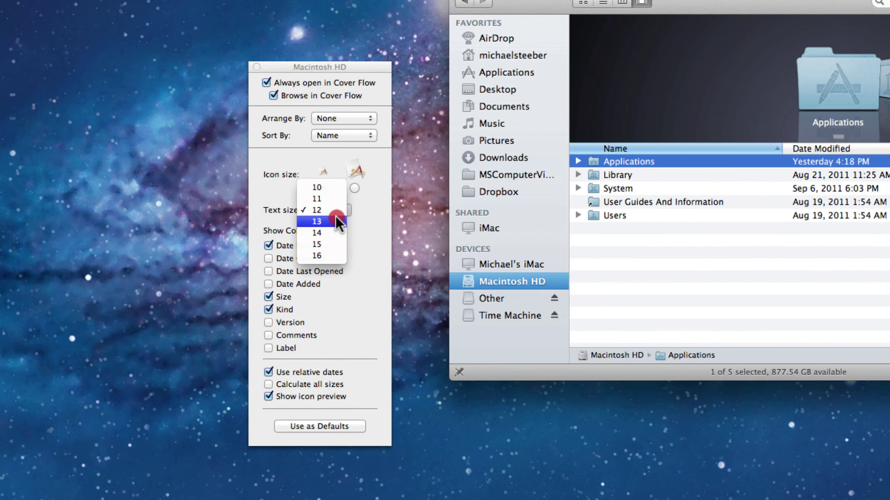
pyautogui.click(335, 215)
pyautogui.moveTo(335, 216); pyautogui.dragTo(335, 224)
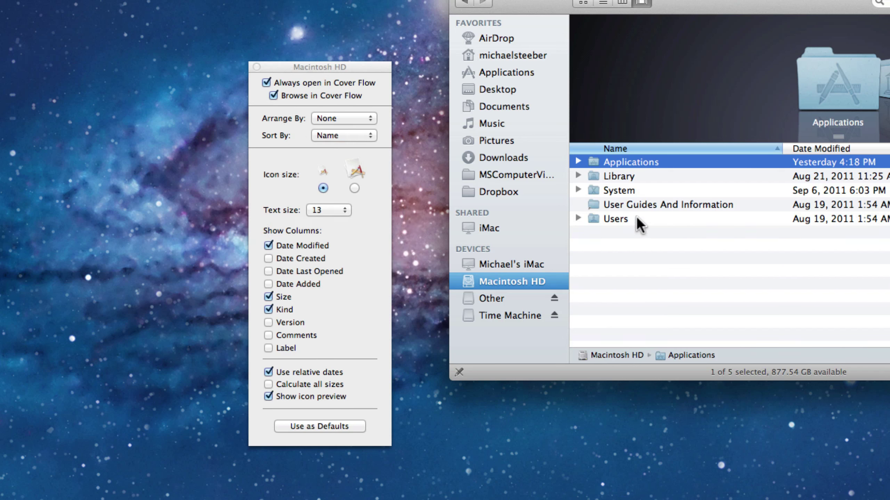
pyautogui.click(329, 207)
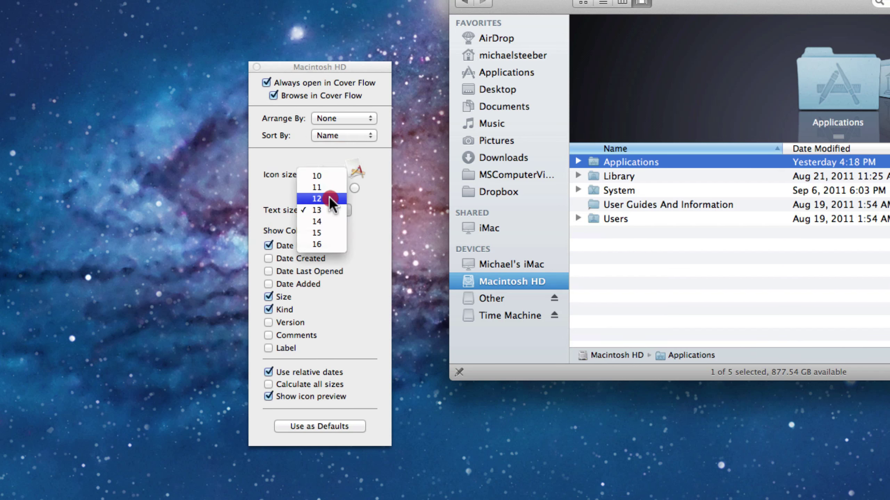
pyautogui.click(329, 197)
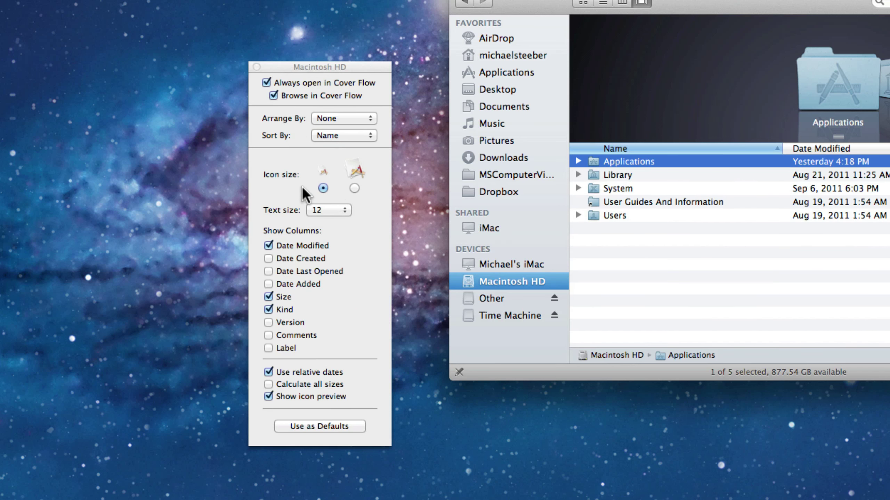
pyautogui.click(257, 68)
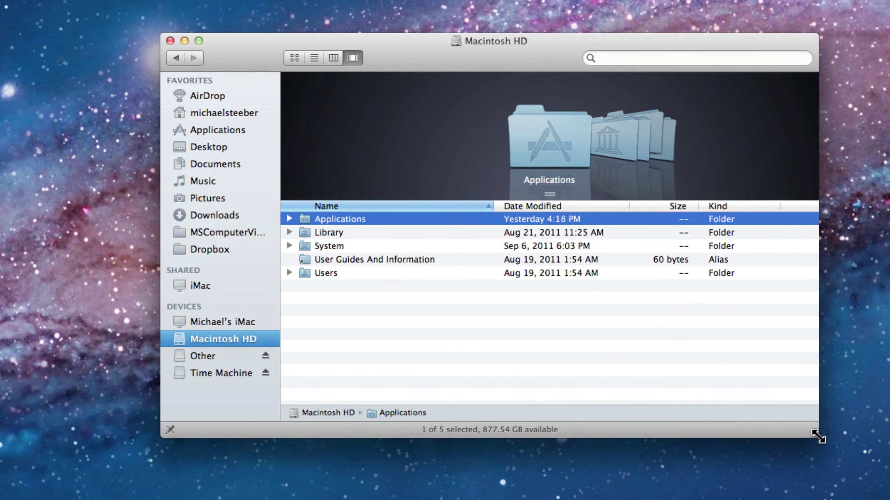
# - Resize the Macintosh HD window until Favorites, Shared and Devices all fit in the sidebar
pyautogui.click(818, 380)
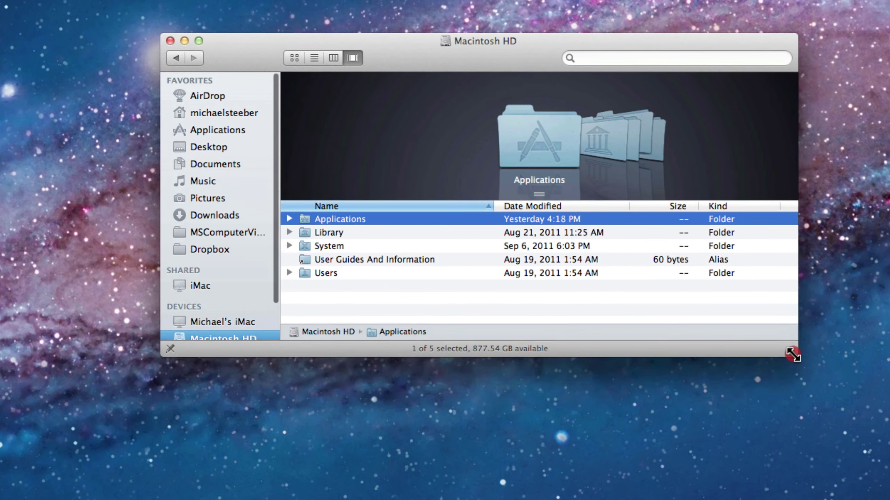
pyautogui.moveTo(792, 354); pyautogui.dragTo(742, 324)
pyautogui.scroll(-4, 219, 247)
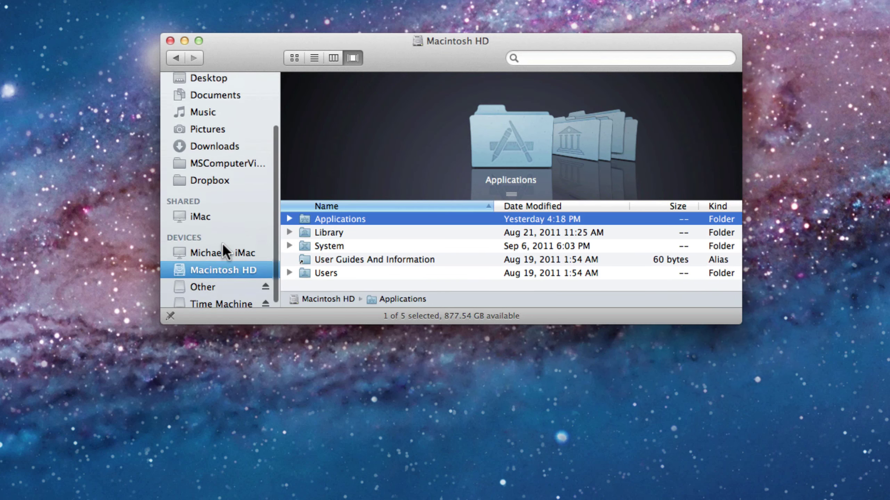
pyautogui.scroll(3, 222, 246)
pyautogui.scroll(-4, 223, 246)
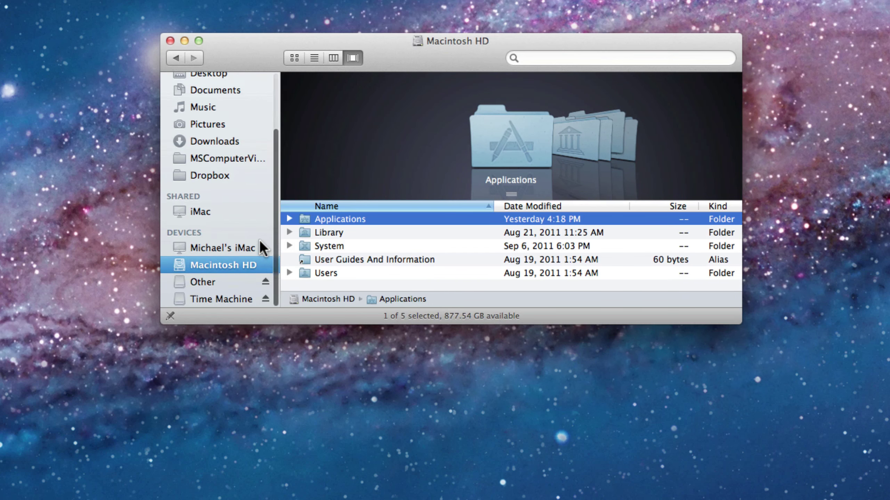
pyautogui.scroll(5, 255, 238)
pyautogui.scroll(-5, 201, 248)
pyautogui.scroll(5, 200, 248)
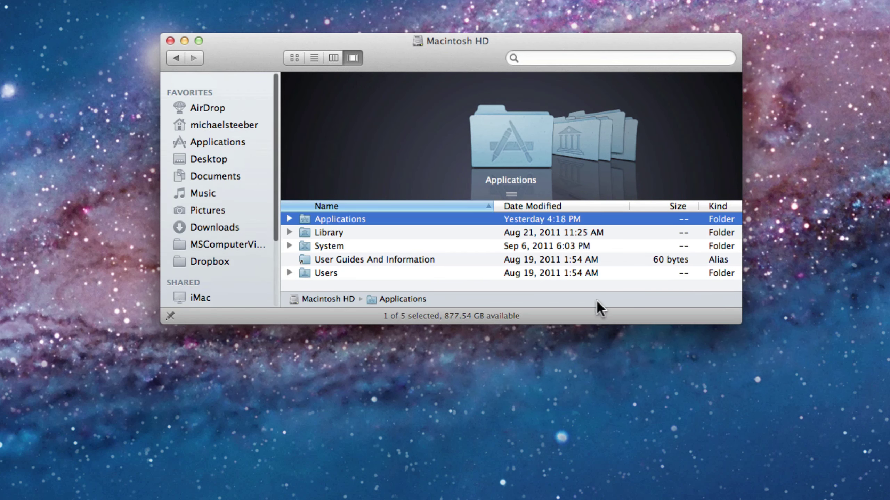
pyautogui.moveTo(739, 322); pyautogui.dragTo(772, 410)
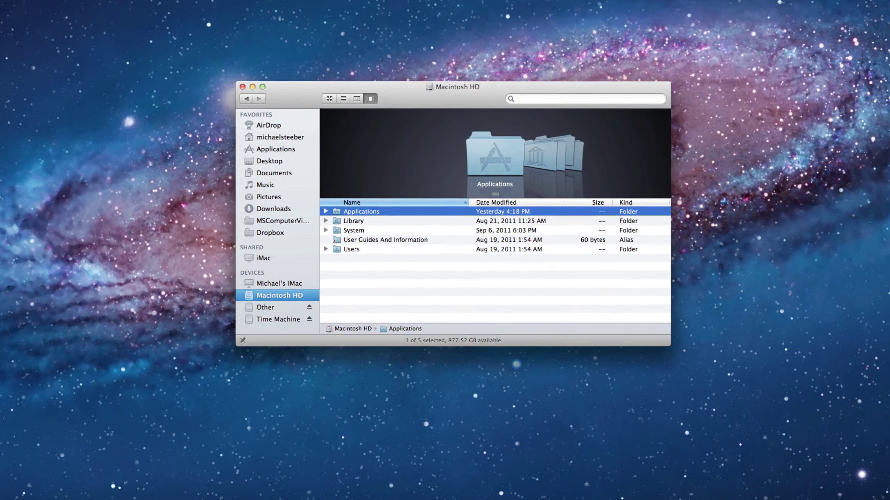
# - Set sidebar icon size to Large in System Preferences > General, then enlarge the Finder window
pyautogui.click(455, 491)
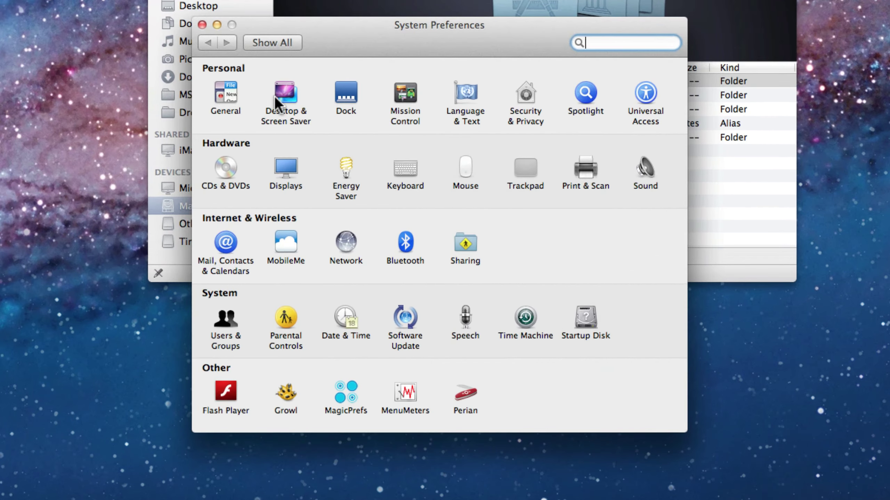
pyautogui.click(236, 103)
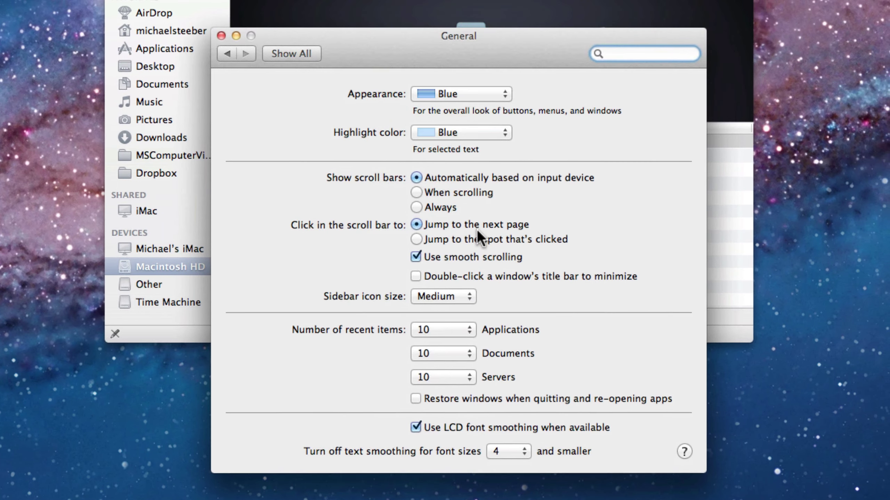
pyautogui.moveTo(461, 61); pyautogui.dragTo(484, 47)
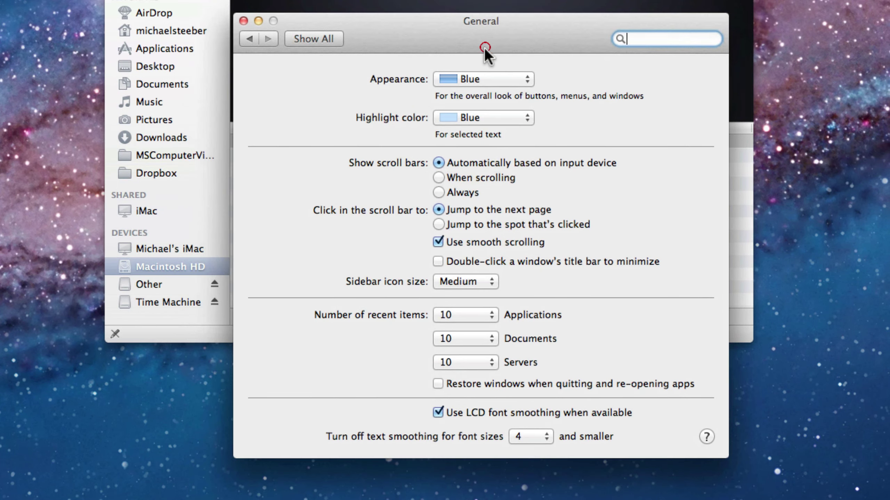
pyautogui.click(487, 285)
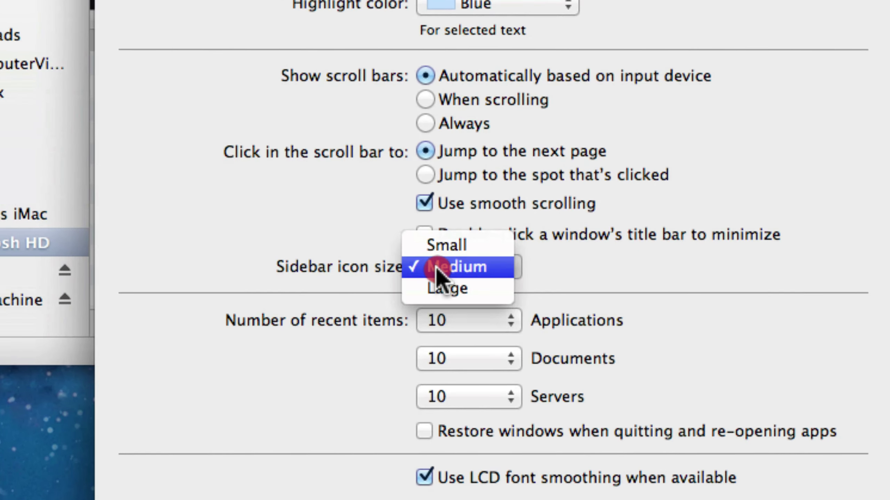
pyautogui.click(444, 288)
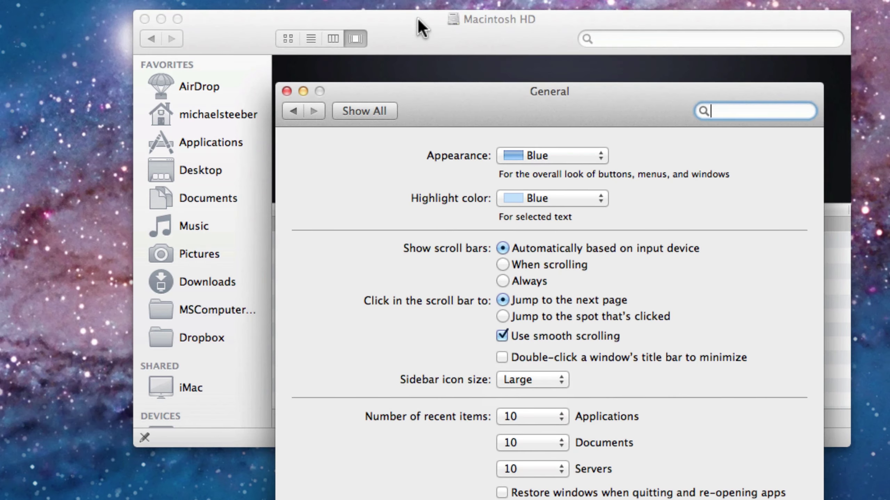
pyautogui.click(417, 19)
pyautogui.moveTo(849, 447); pyautogui.dragTo(889, 499)
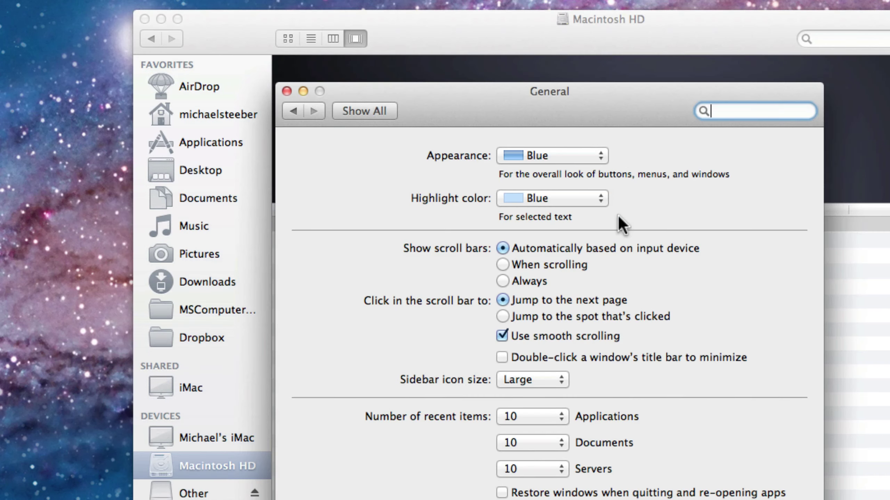
# - Set the Sidebar icon size in General preferences to Small, then return to the all-preferences overview
pyautogui.click(652, 94)
pyautogui.moveTo(651, 90); pyautogui.dragTo(771, 52)
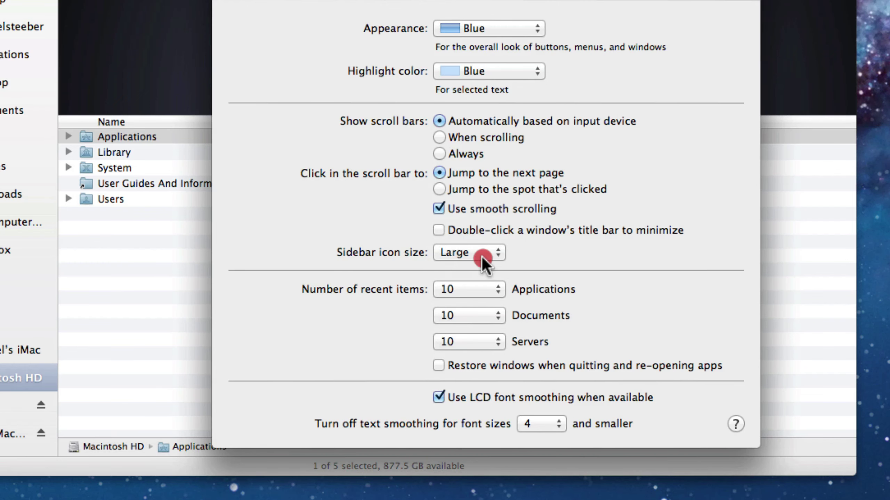
pyautogui.click(484, 254)
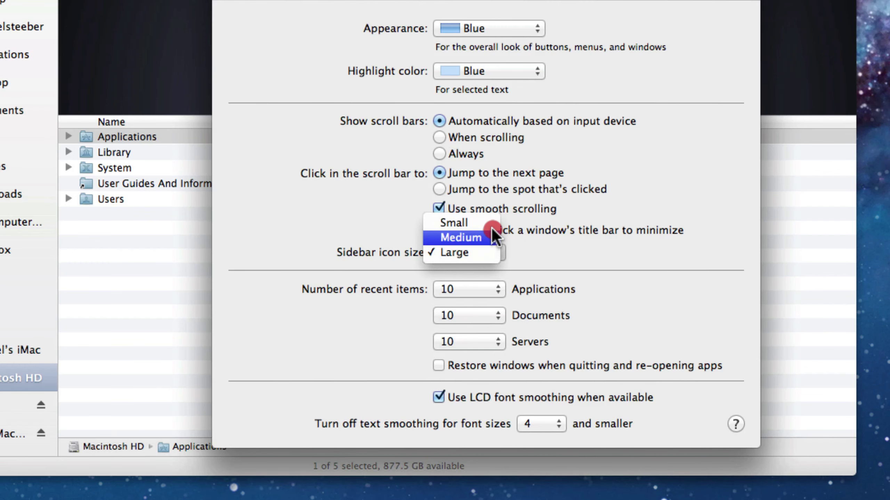
pyautogui.click(455, 221)
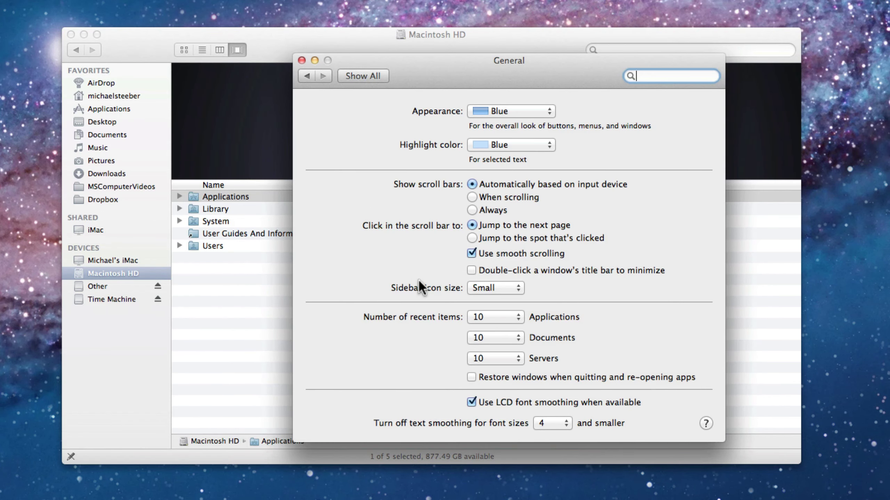
pyautogui.click(363, 76)
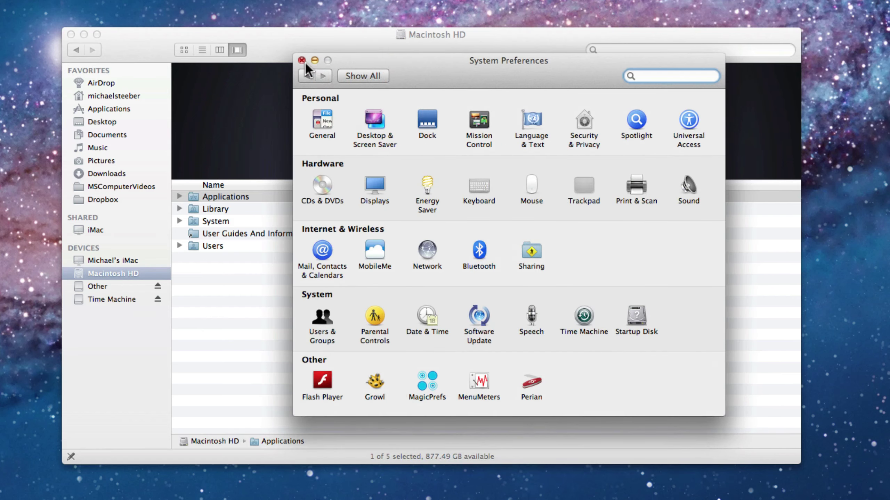
# - Close the System Preferences window
pyautogui.click(301, 60)
# - Resize the Macintosh HD Finder window smaller from its bottom-right corner
pyautogui.moveTo(799, 463); pyautogui.dragTo(617, 348)
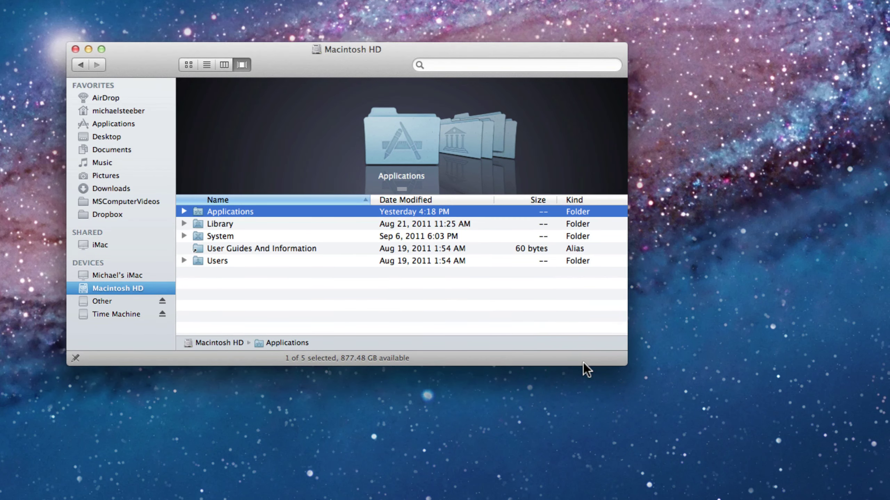